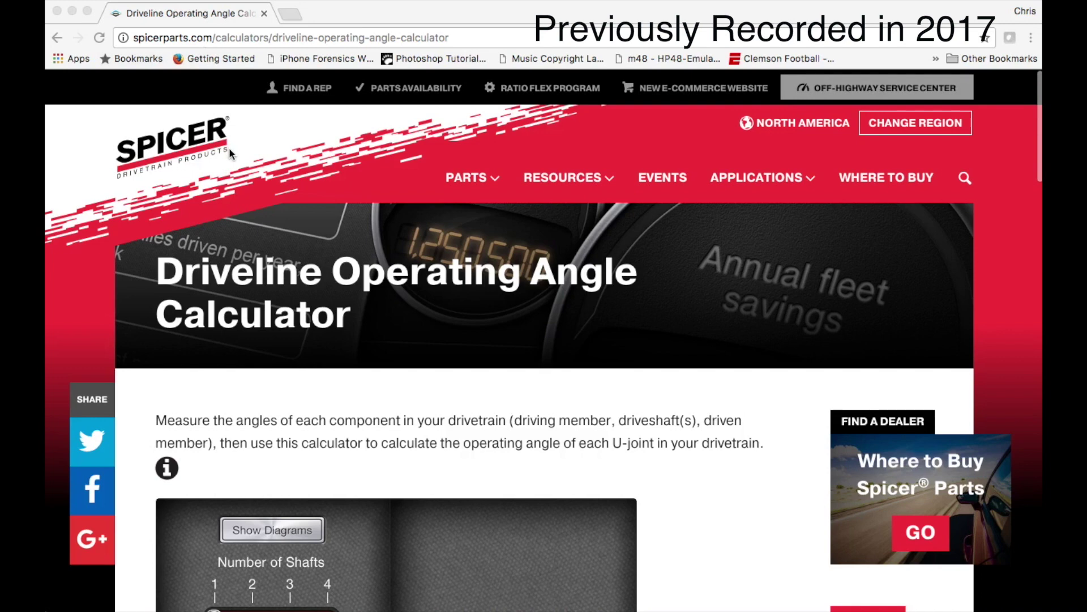
- Expand the calculator's information section, review the measuring methods, tips, basic rules and maximum operating angle table, and collapse it
scroll(241, 207, "down", 2)
scroll(240, 208, "down", 4)
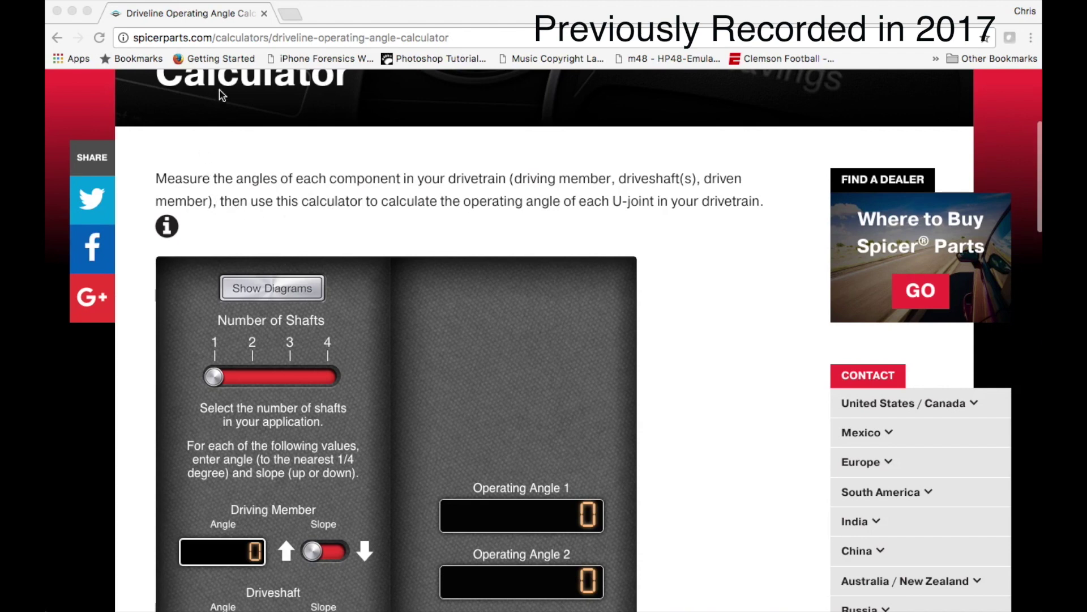
left_click(168, 227)
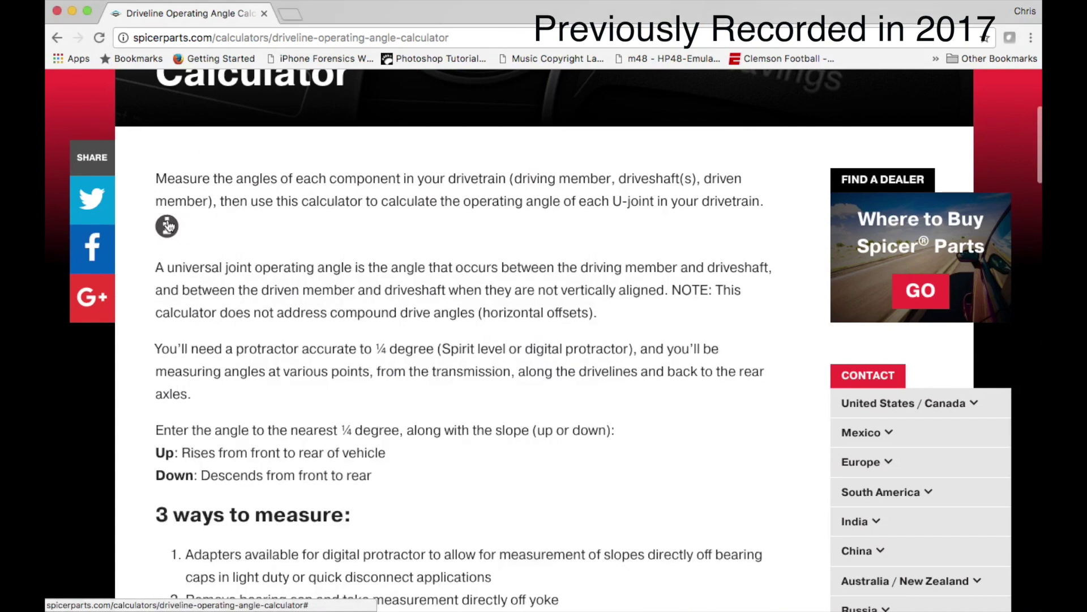
scroll(254, 296, "down", 4)
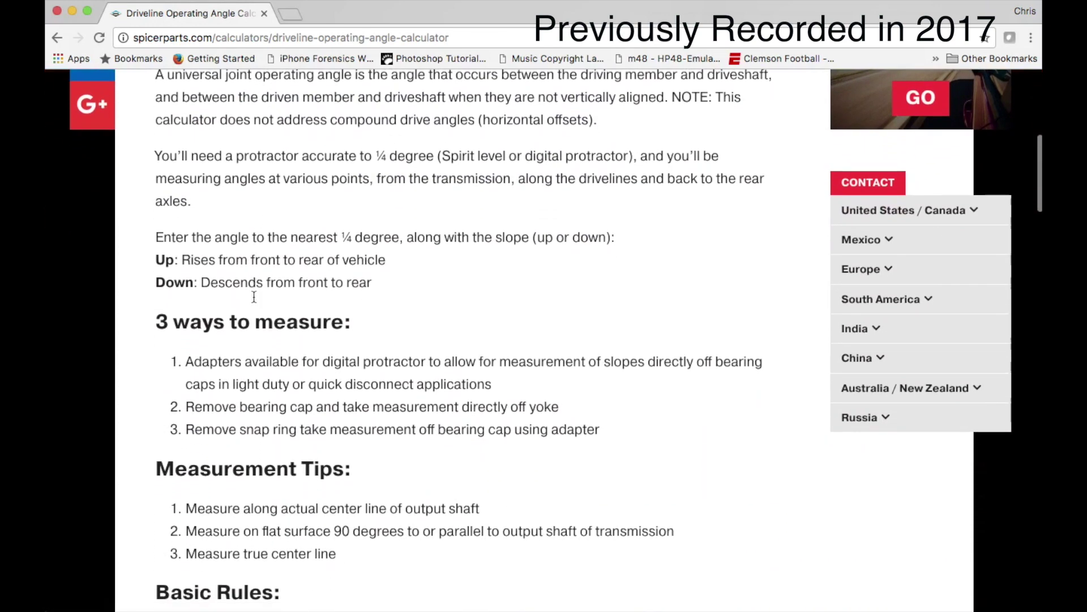
scroll(254, 295, "down", 6)
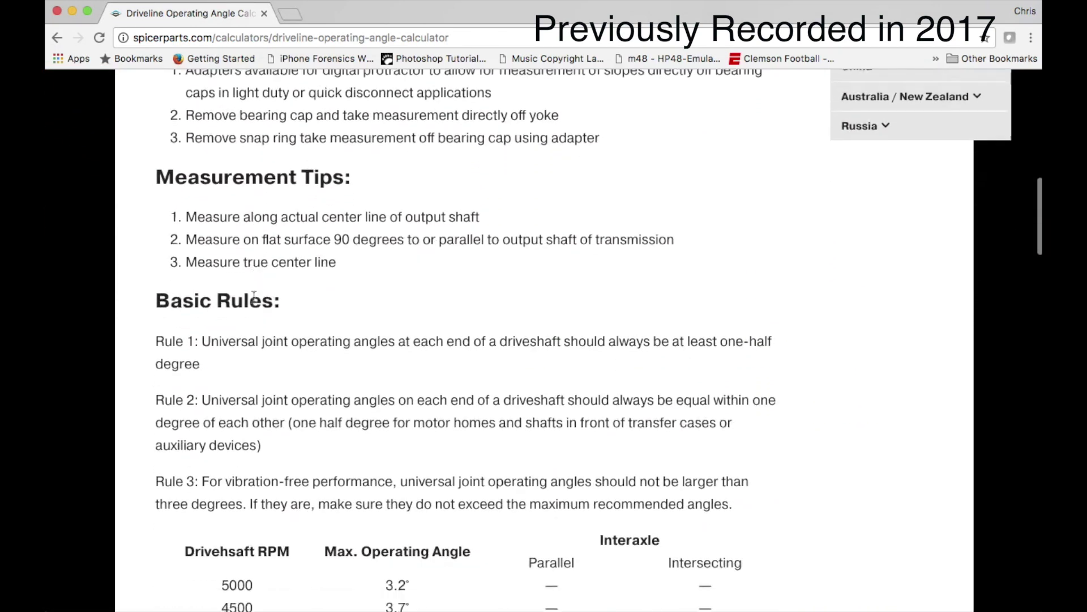
scroll(254, 296, "down", 4)
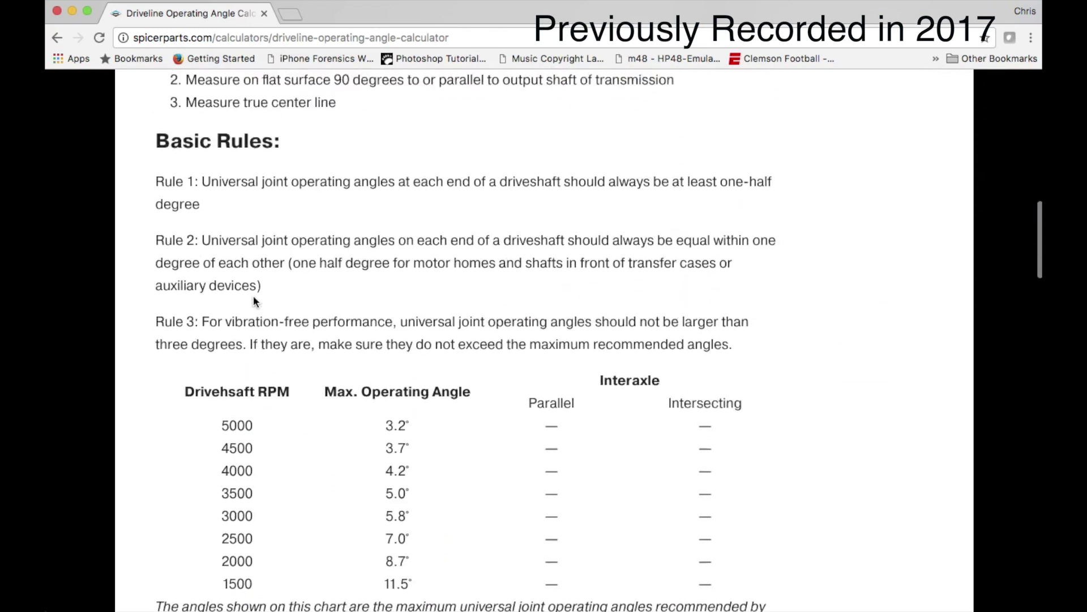
scroll(254, 301, "down", 5)
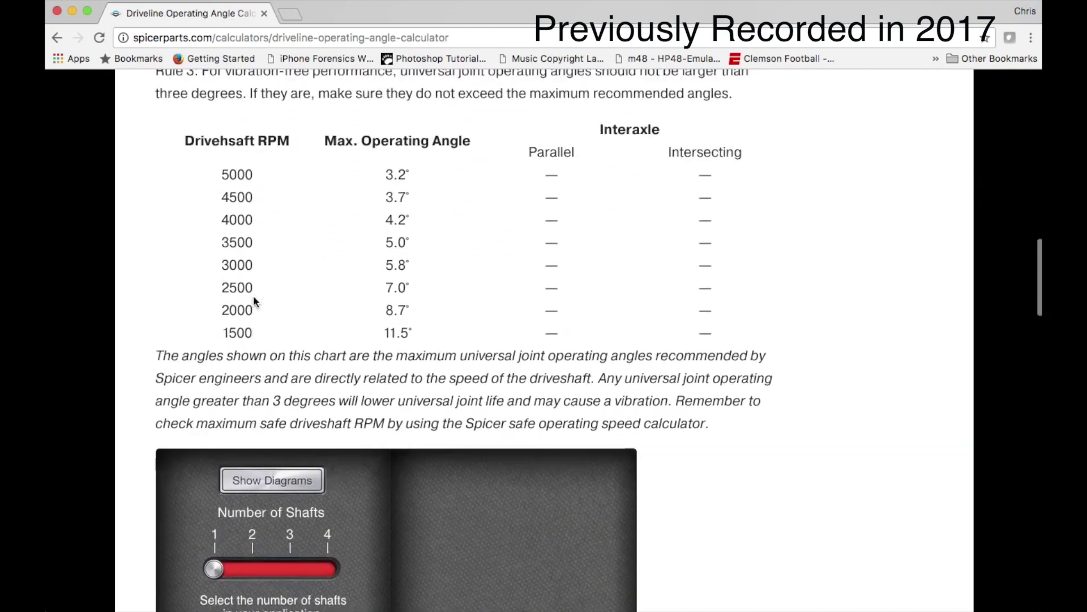
scroll(253, 297, "up", 15)
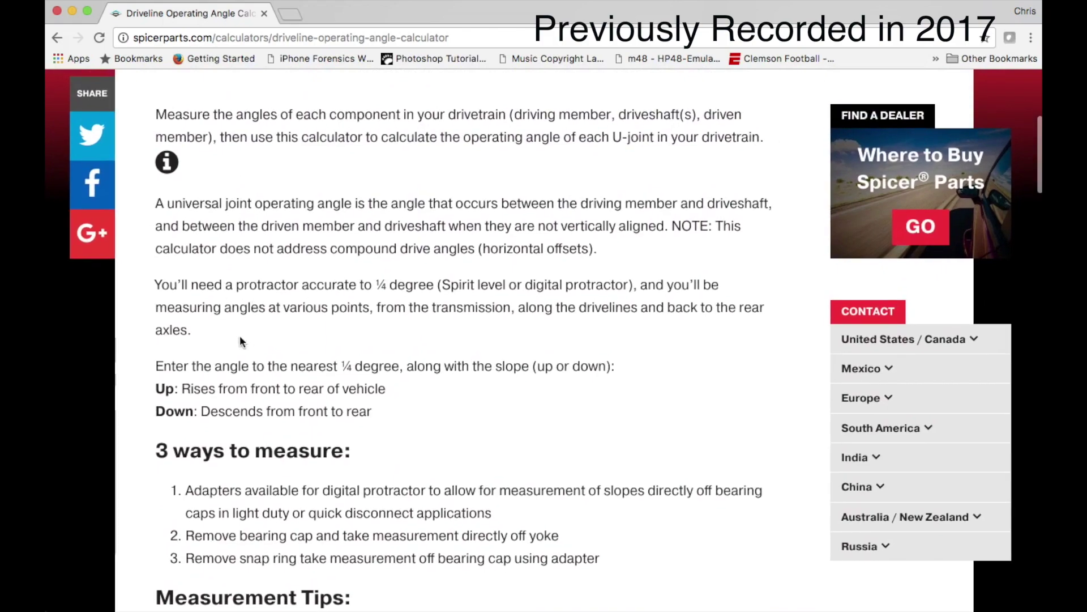
scroll(252, 384, "down", 10)
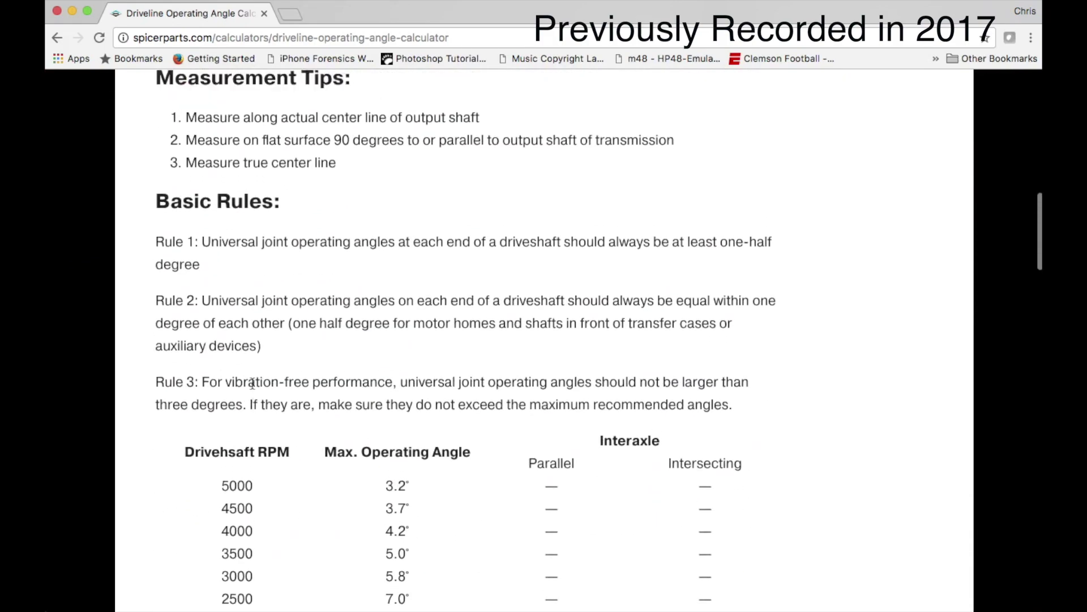
scroll(252, 382, "up", 7)
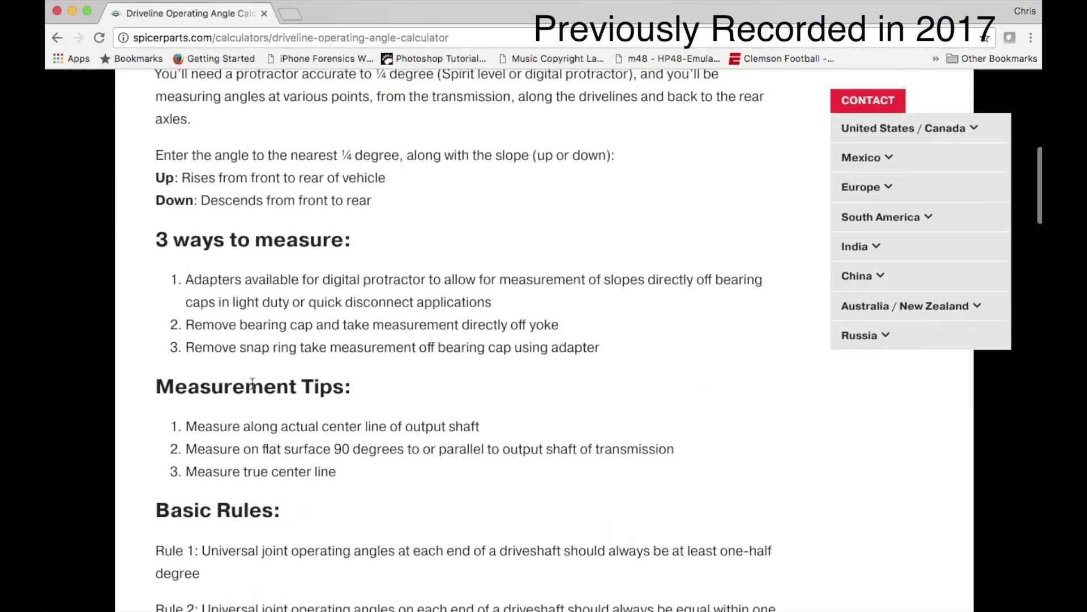
left_click(176, 144)
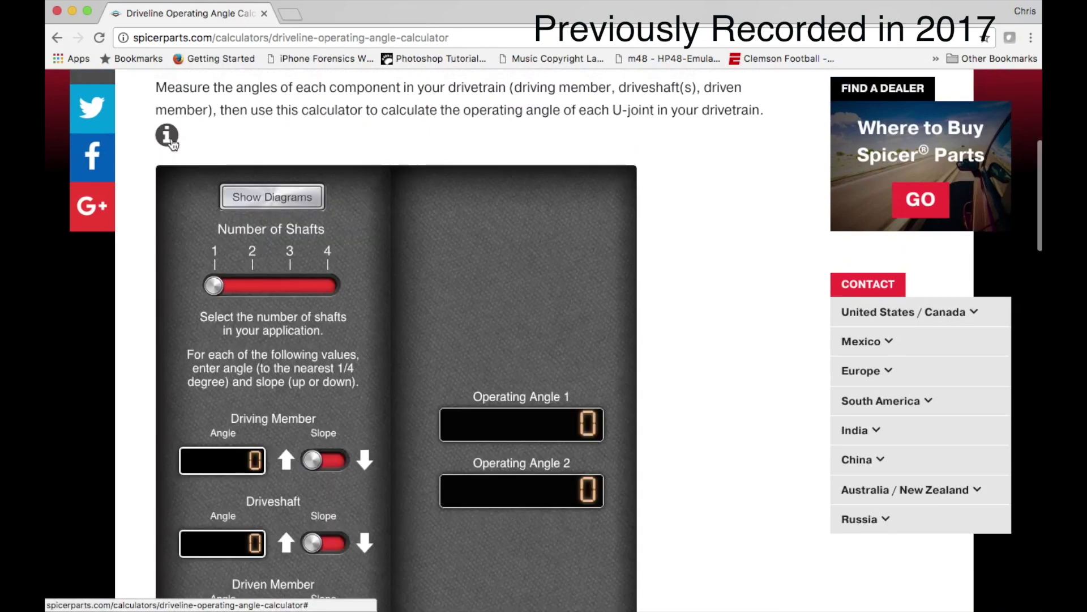
- Set the number of shafts to 2 and look over the input fields from driving member to driven member
scroll(363, 275, "down", 3)
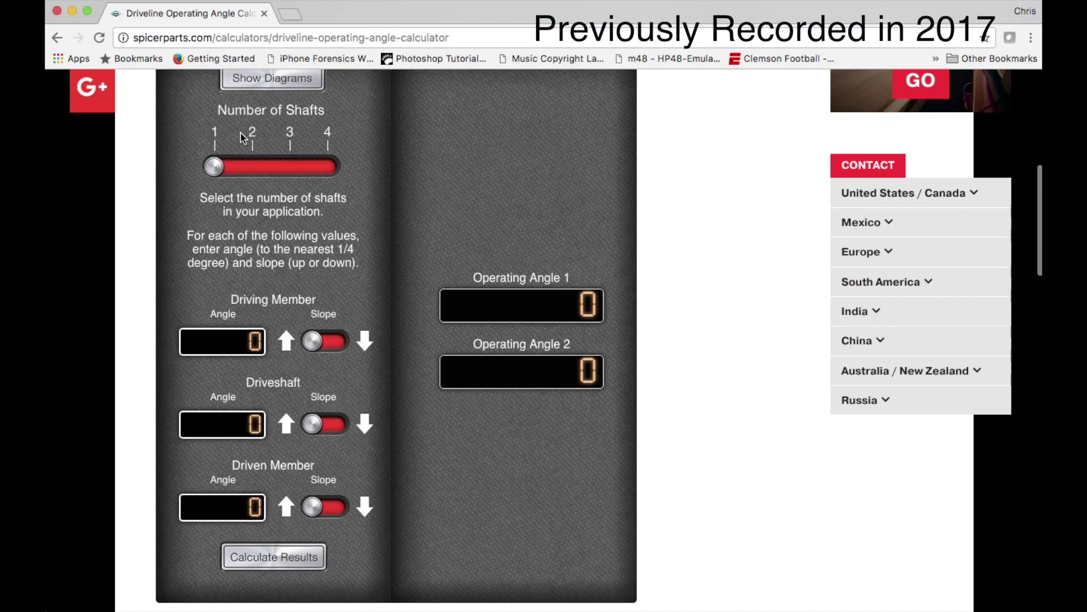
left_click(257, 168)
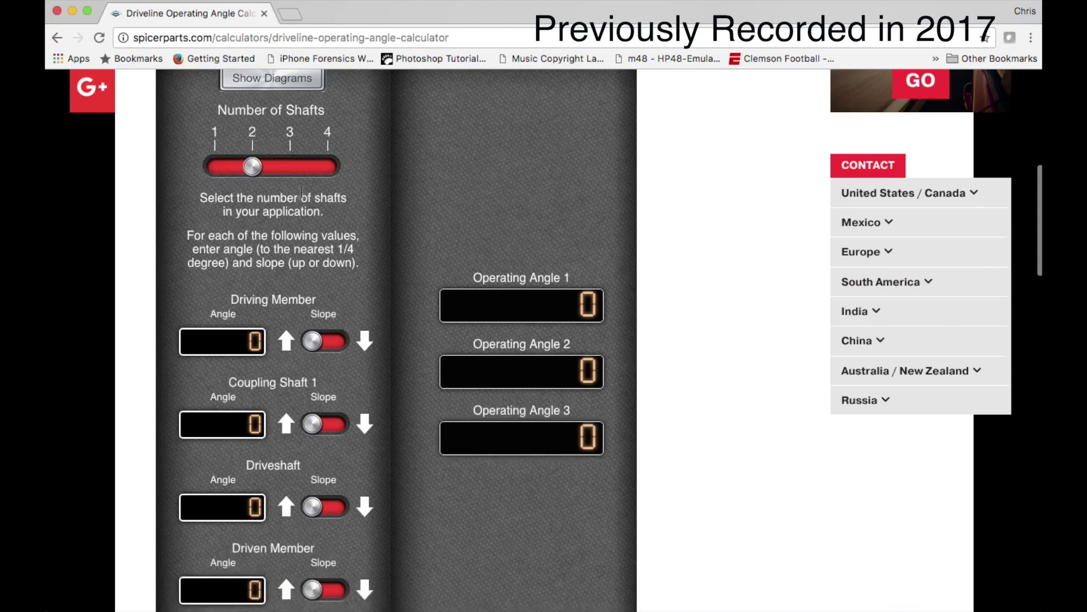
scroll(301, 191, "down", 4)
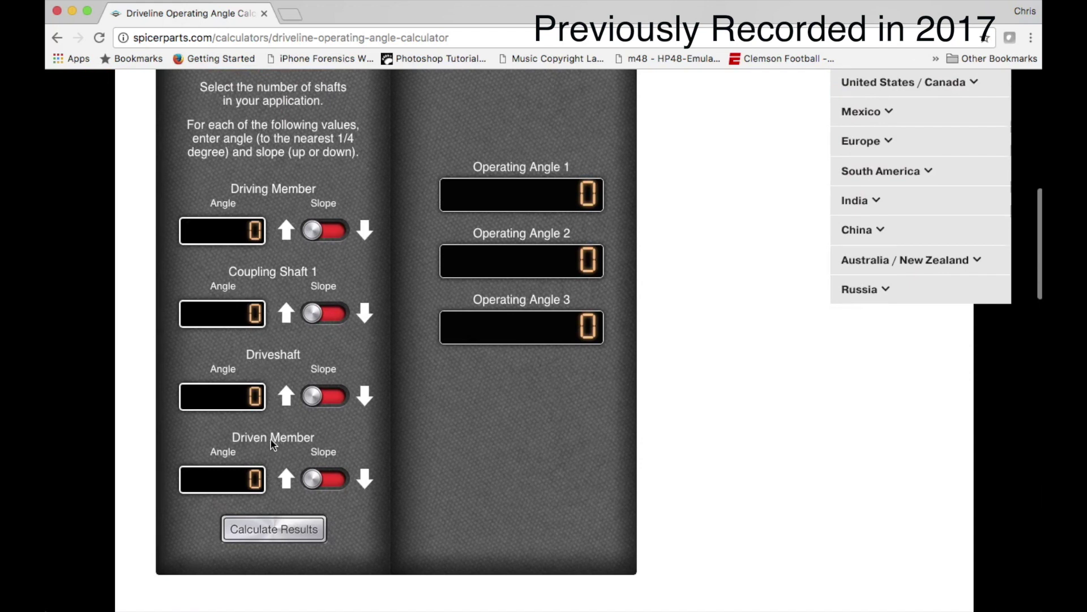
scroll(294, 443, "up", 5)
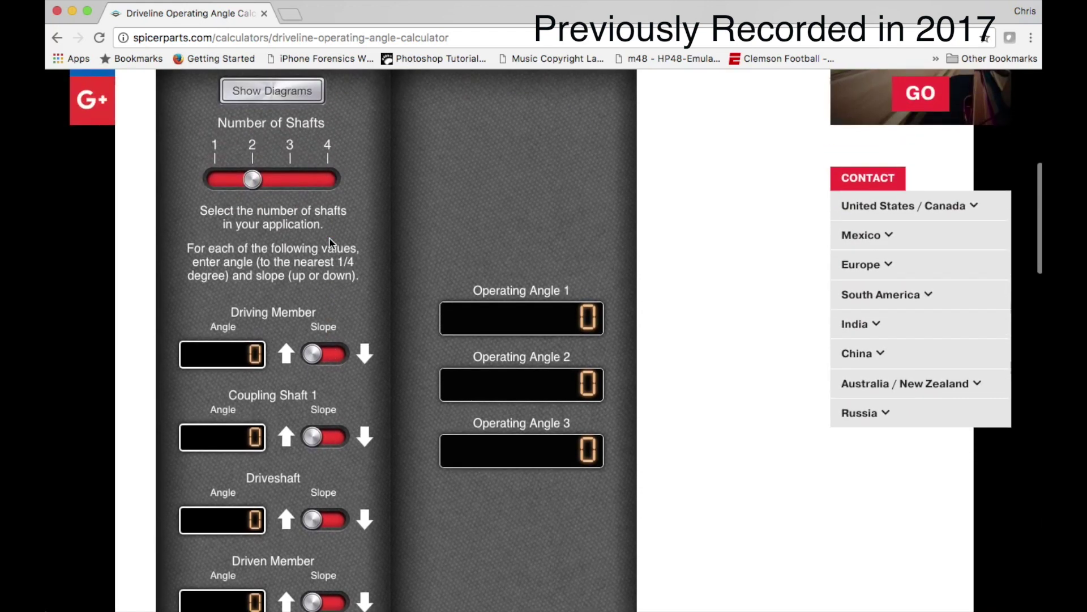
scroll(275, 324, "up", 4)
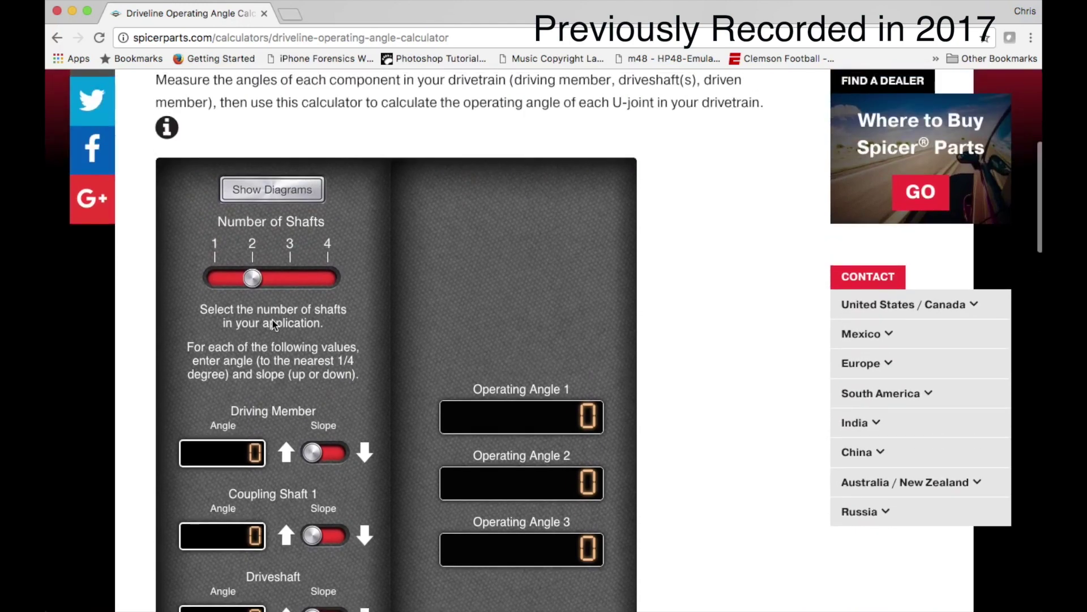
- Show the component diagrams, examine how each member's slope and operating angle is illustrated, and hide the diagrams
left_click(290, 195)
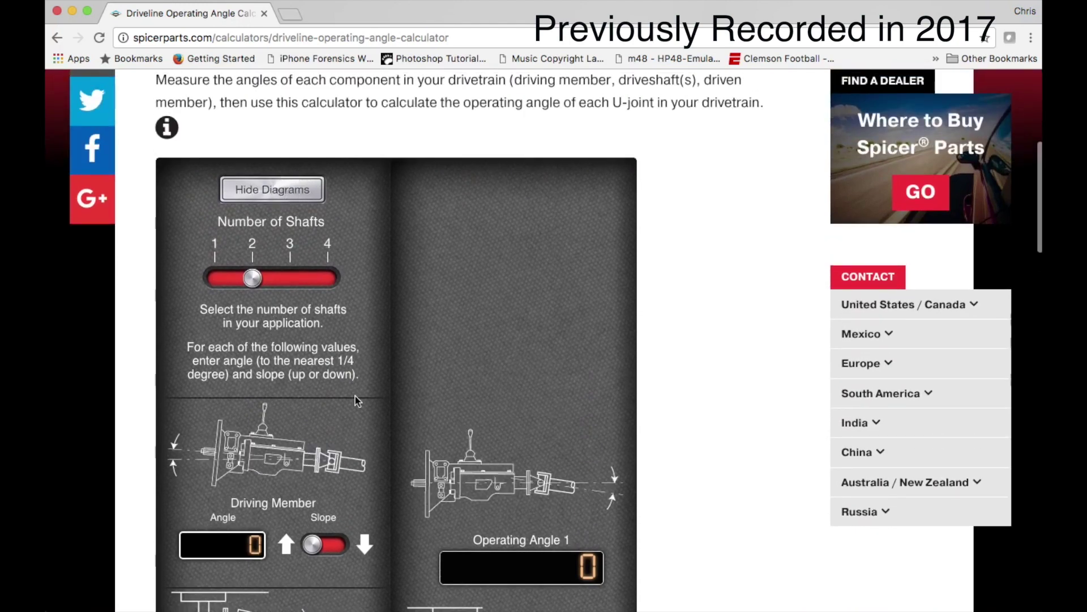
scroll(355, 396, "down", 5)
scroll(355, 396, "down", 5)
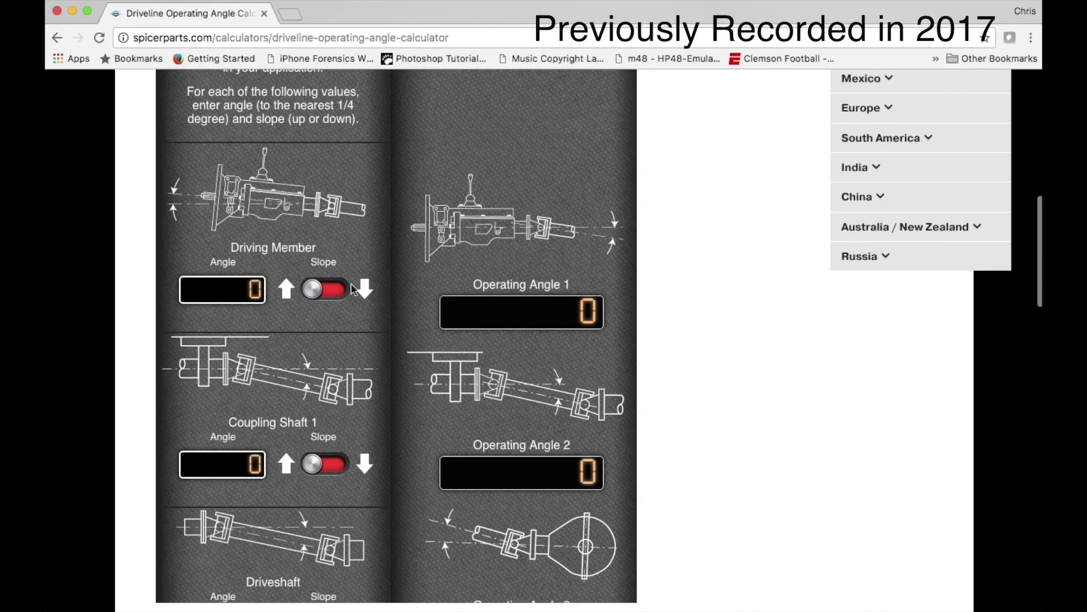
scroll(328, 391, "down", 6)
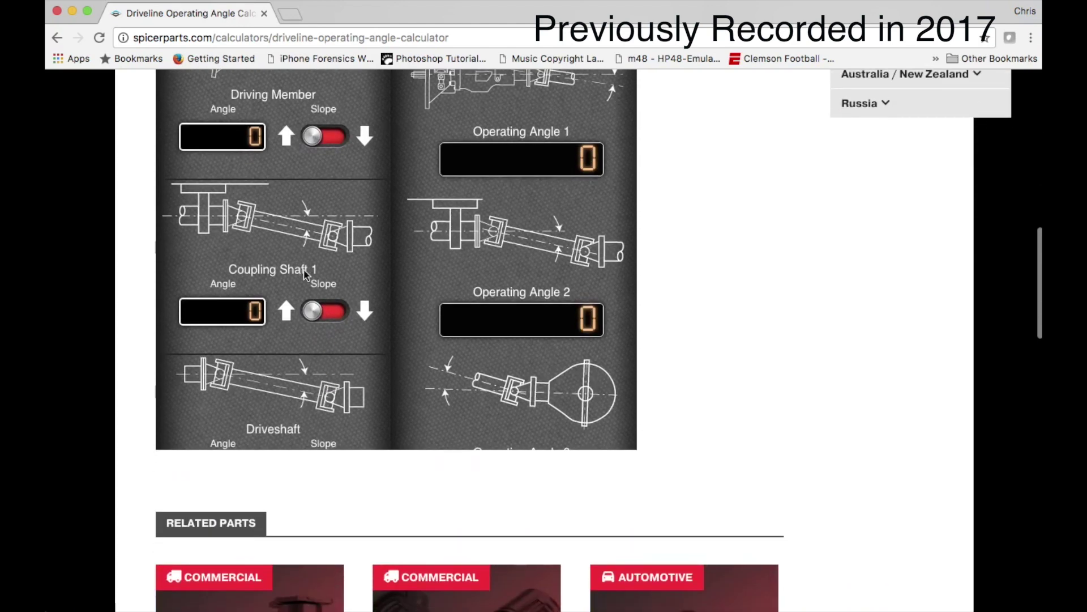
scroll(305, 362, "down", 3)
scroll(305, 362, "up", 6)
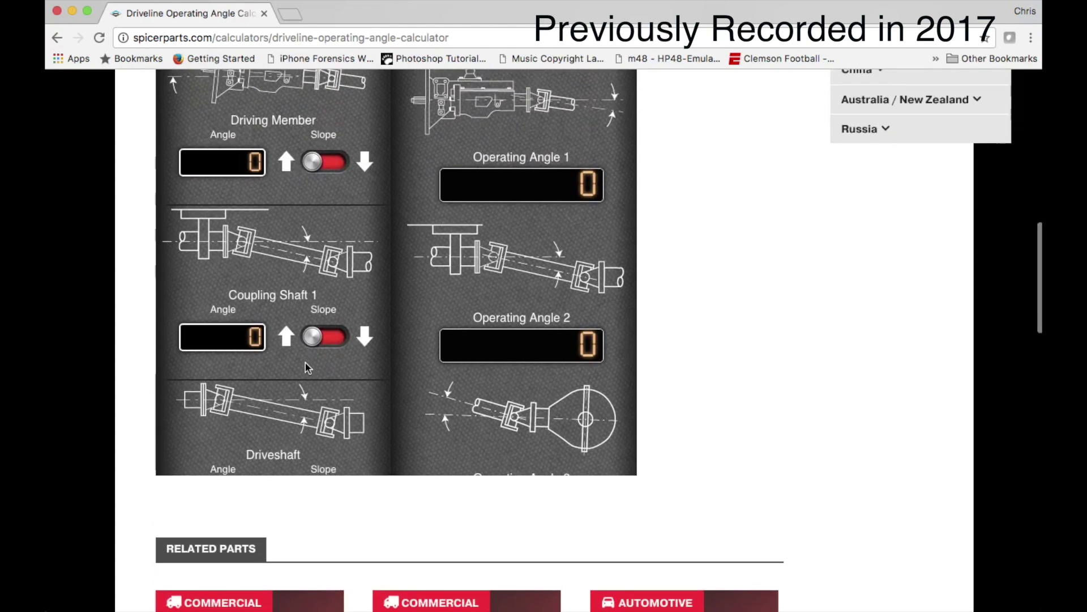
scroll(305, 362, "down", 1)
scroll(305, 363, "down", 3)
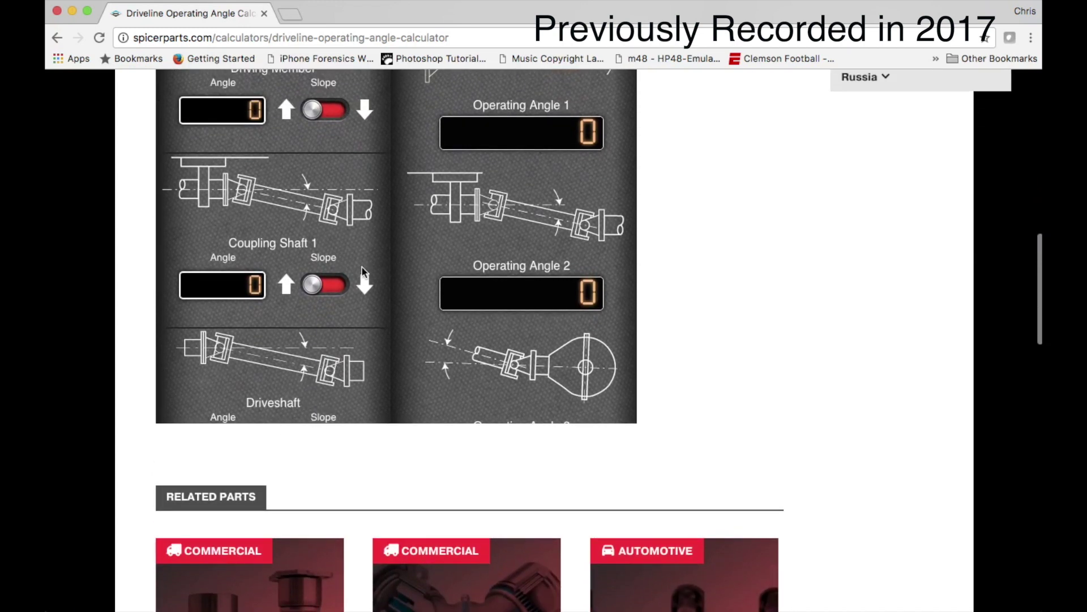
scroll(362, 270, "up", 3)
scroll(362, 270, "down", 2)
scroll(363, 271, "up", 7)
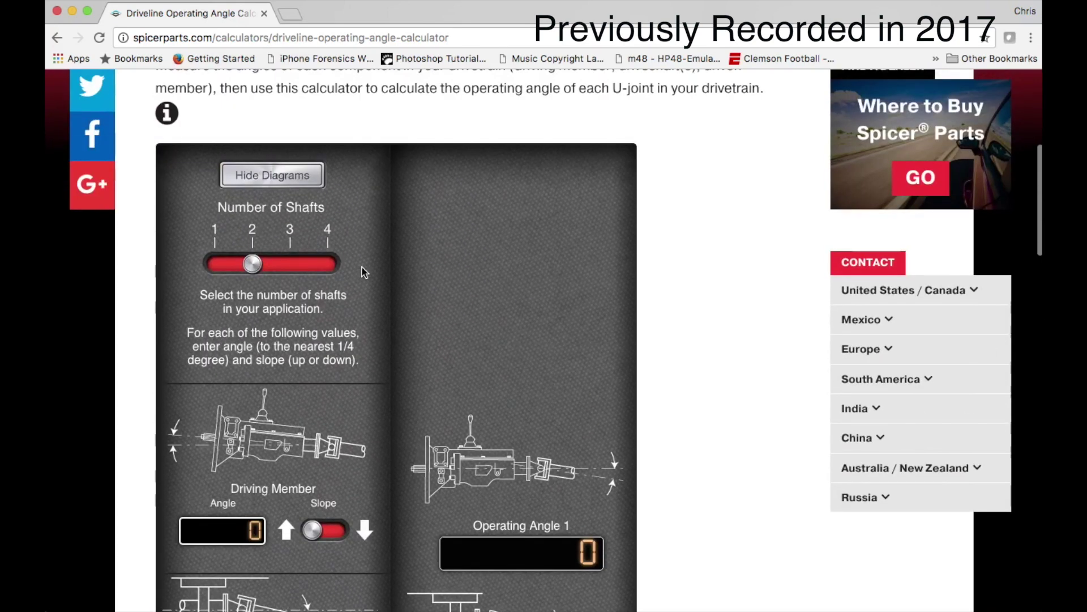
scroll(364, 272, "down", 7)
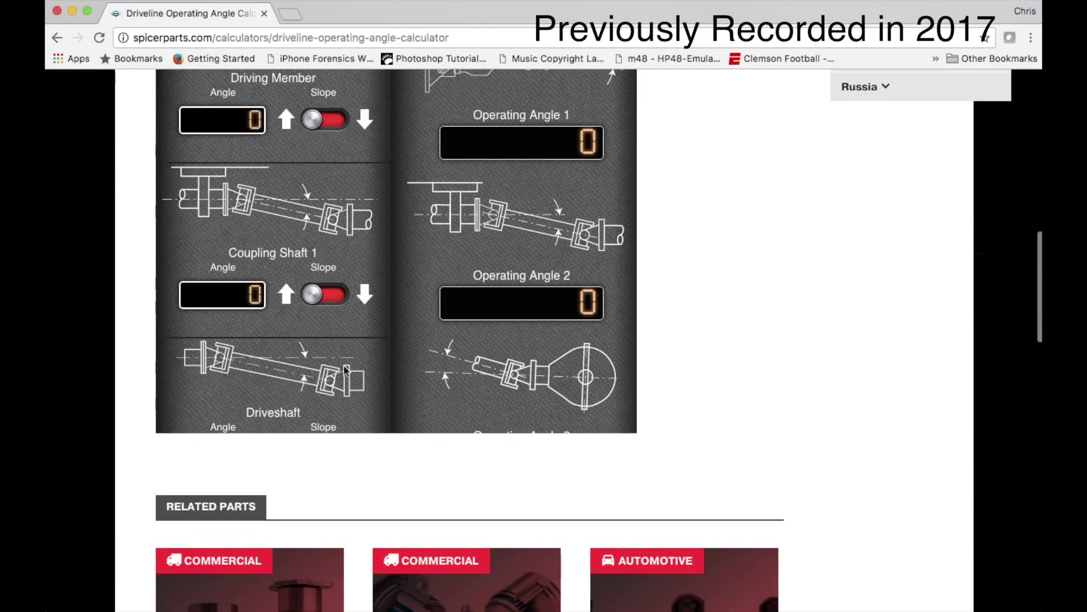
scroll(349, 219, "up", 5)
scroll(349, 219, "up", 1)
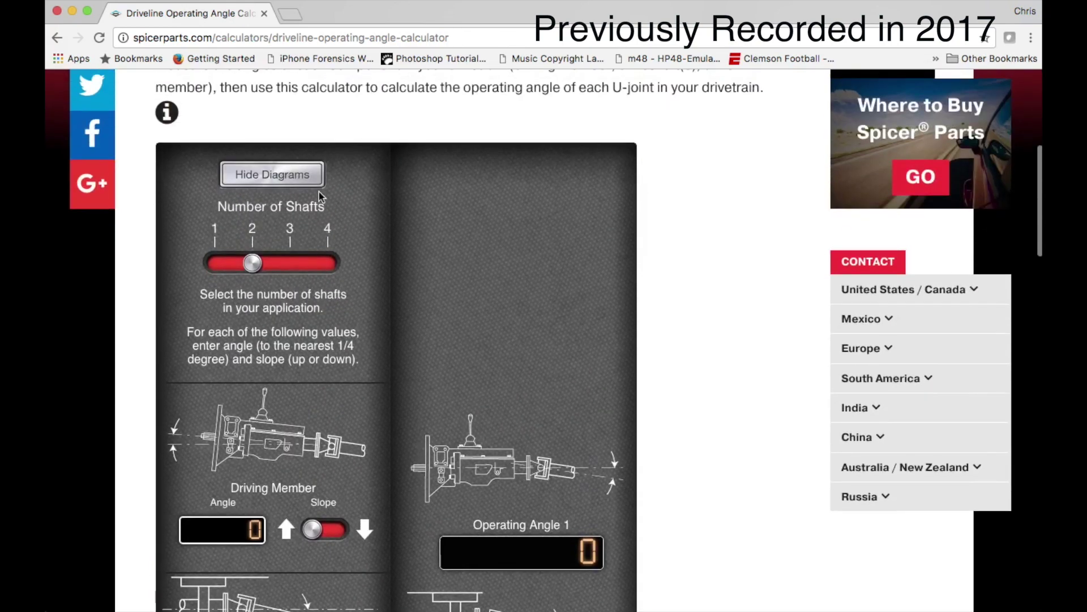
left_click(291, 172)
- Set the number of shafts to 1
scroll(358, 341, "down", 1)
scroll(358, 341, "down", 2)
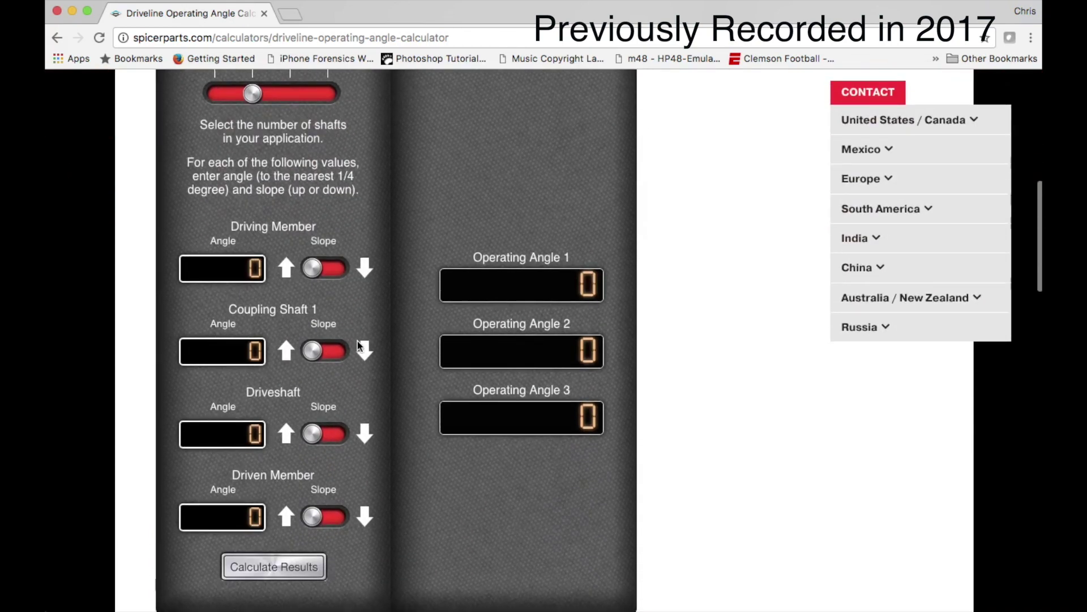
scroll(358, 345, "up", 1)
left_click_drag(253, 113, 223, 113)
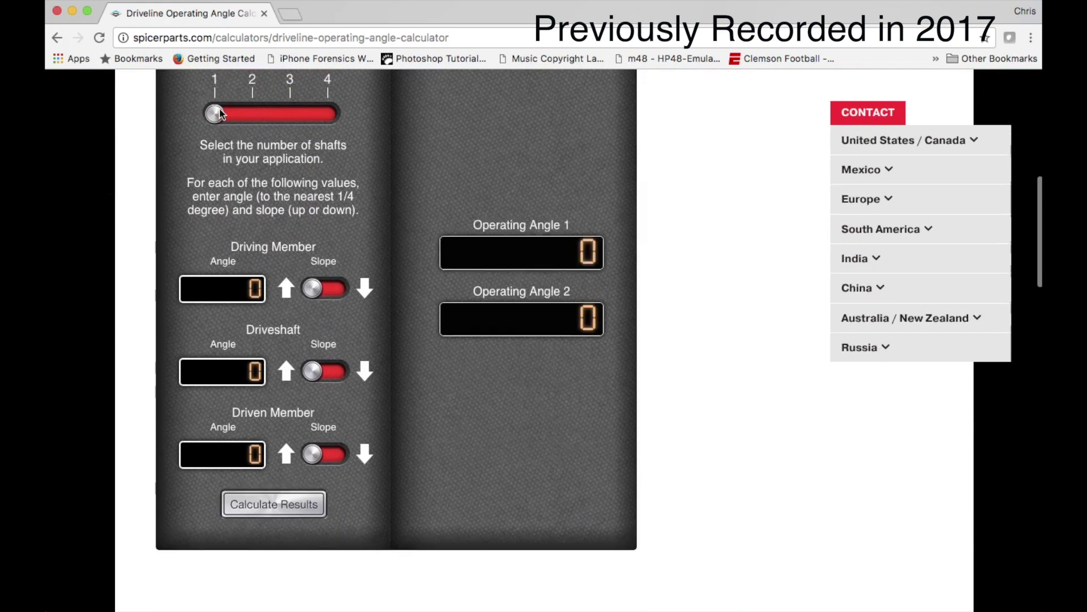
- Set the driving member's angle to 3.5 degrees with a downward slope
left_click(252, 290)
type("3.5")
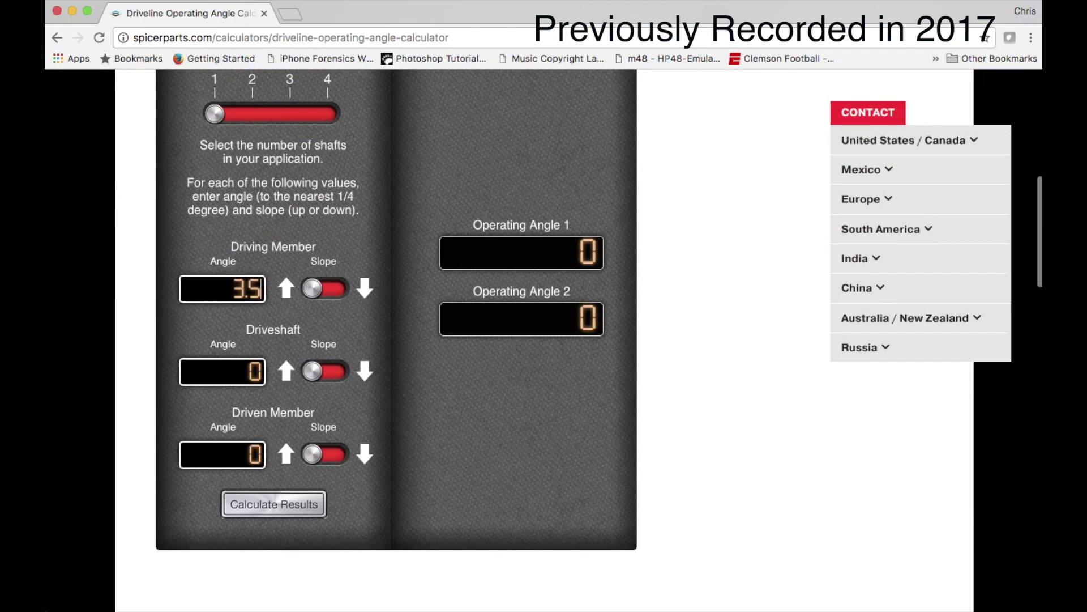
left_click(365, 290)
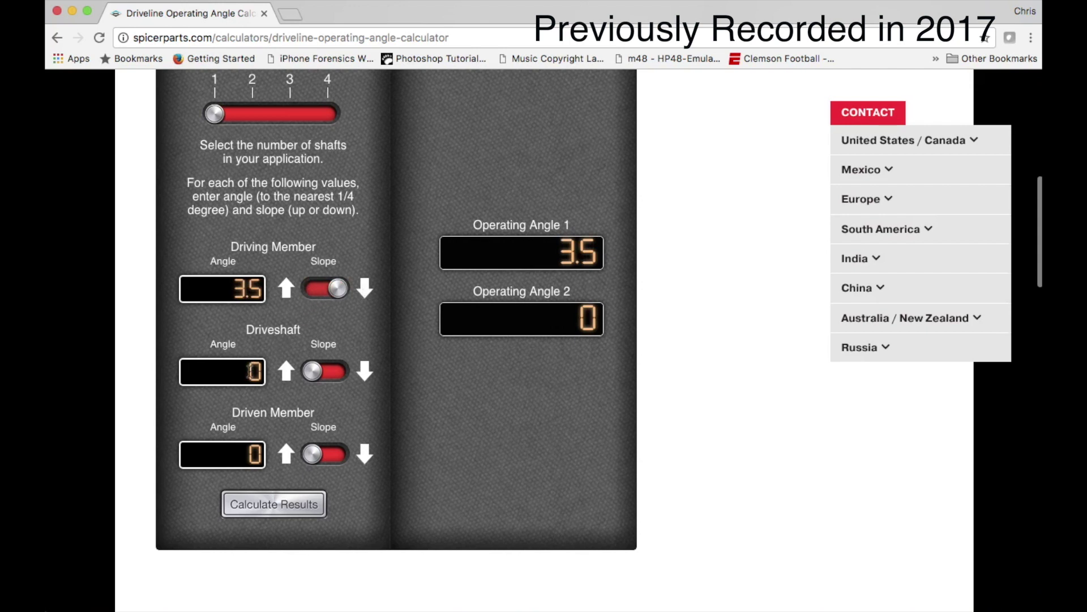
- Set the driveshaft's angle to 1.6 degrees with a downward slope
double_click(251, 372)
type("1.6")
left_click(367, 374)
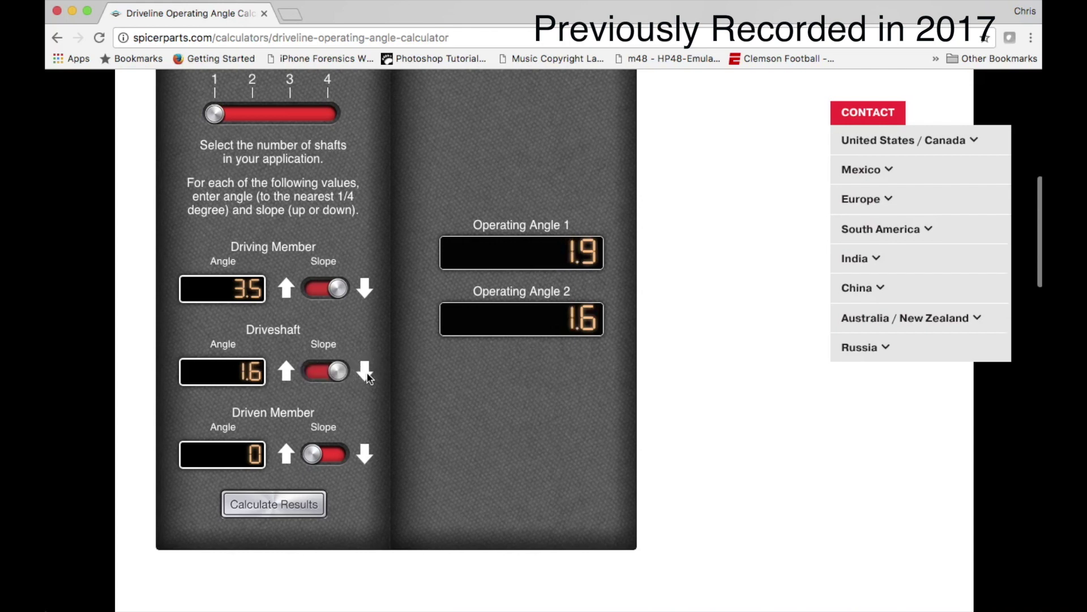
- Set the driven member's angle to 2.7 degrees with a downward slope
double_click(251, 455)
type("2.7")
left_click(365, 452)
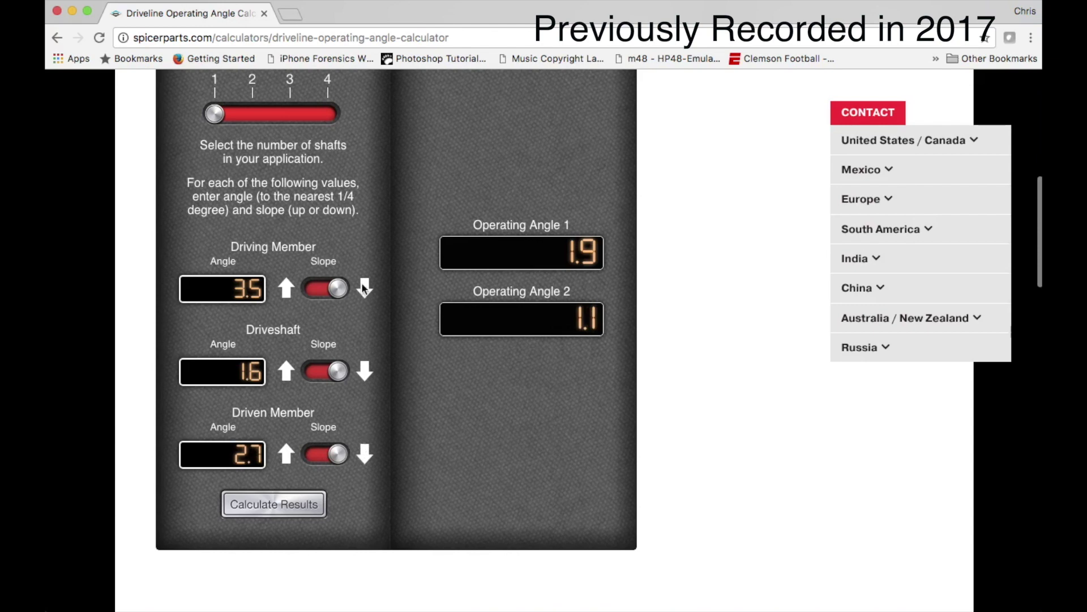
- Examine the two calculated operating angles together with the entered component angles and slopes
scroll(362, 287, "up", 2)
scroll(362, 287, "up", 6)
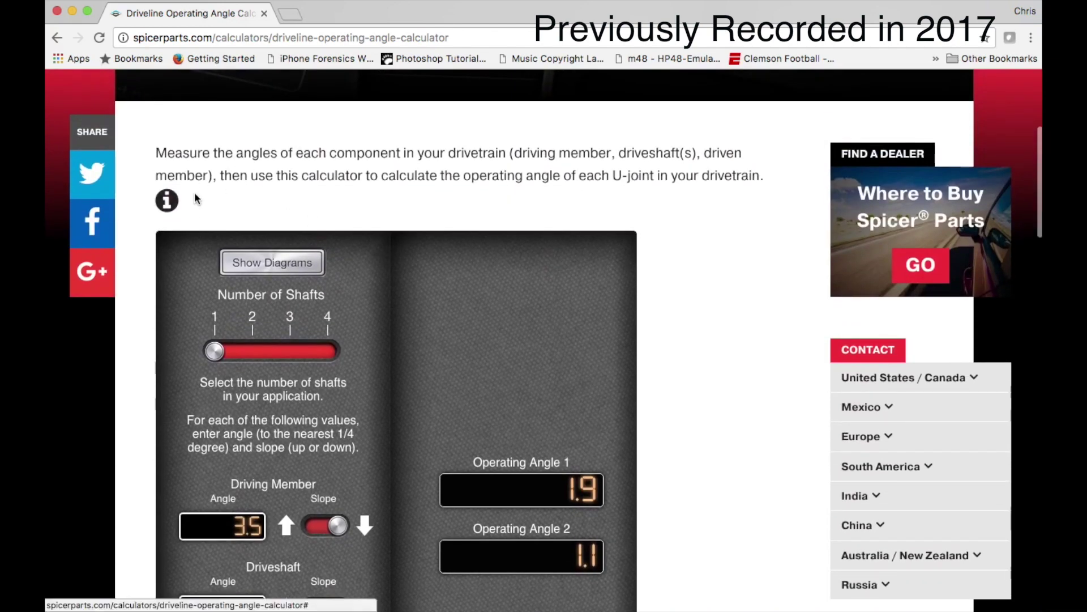
scroll(321, 316, "down", 8)
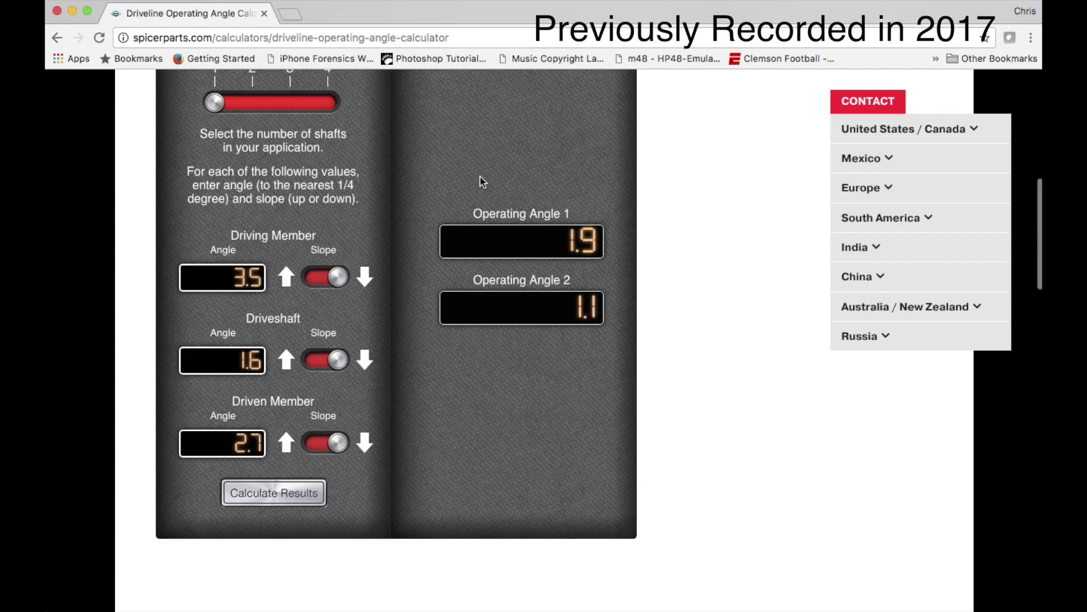
scroll(482, 181, "up", 2)
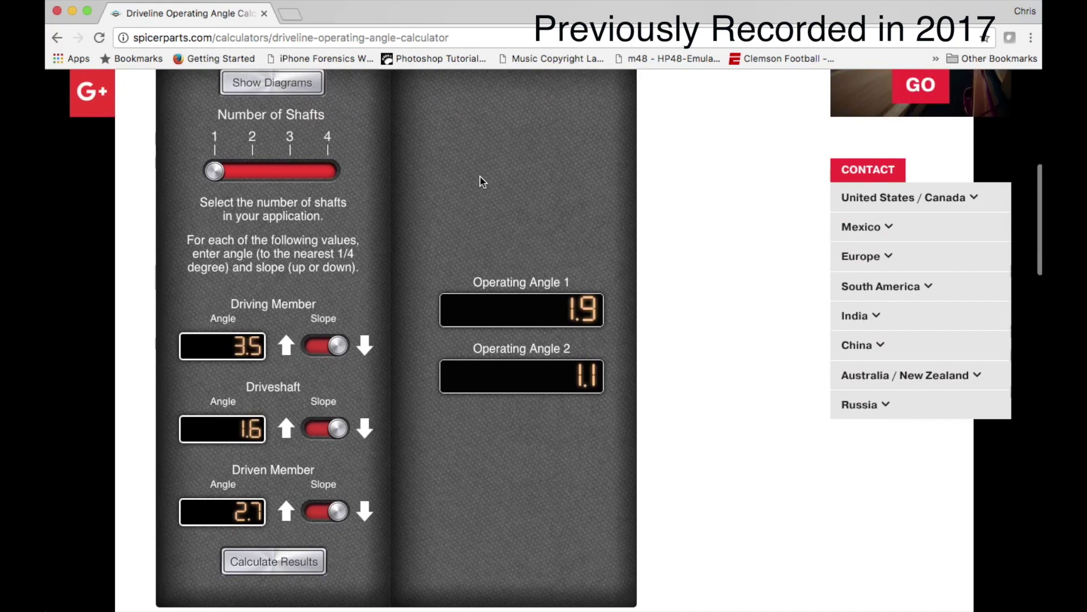
scroll(481, 181, "down", 3)
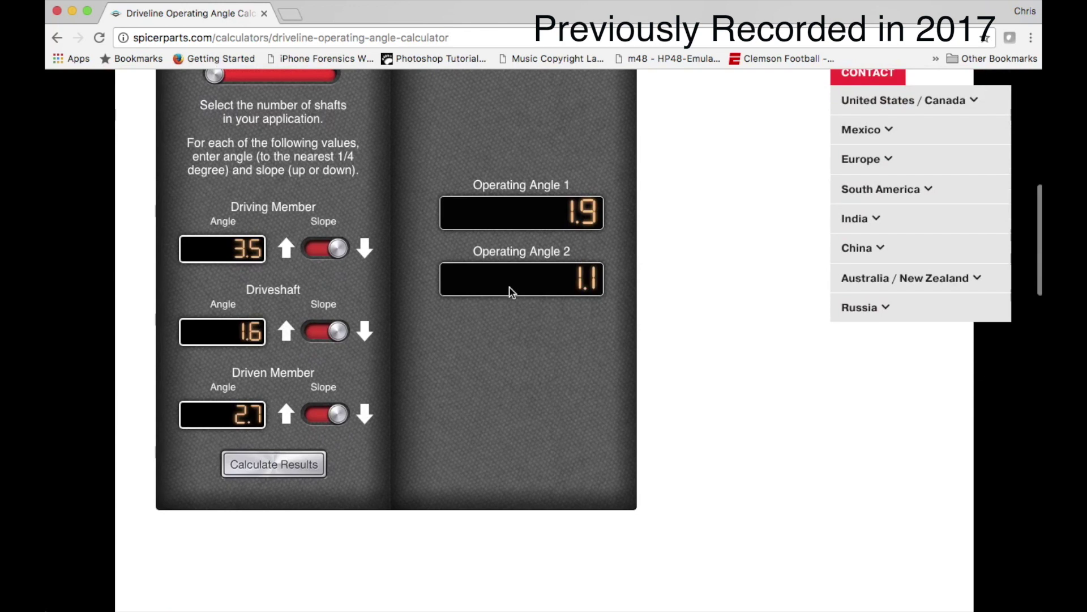
scroll(511, 291, "up", 2)
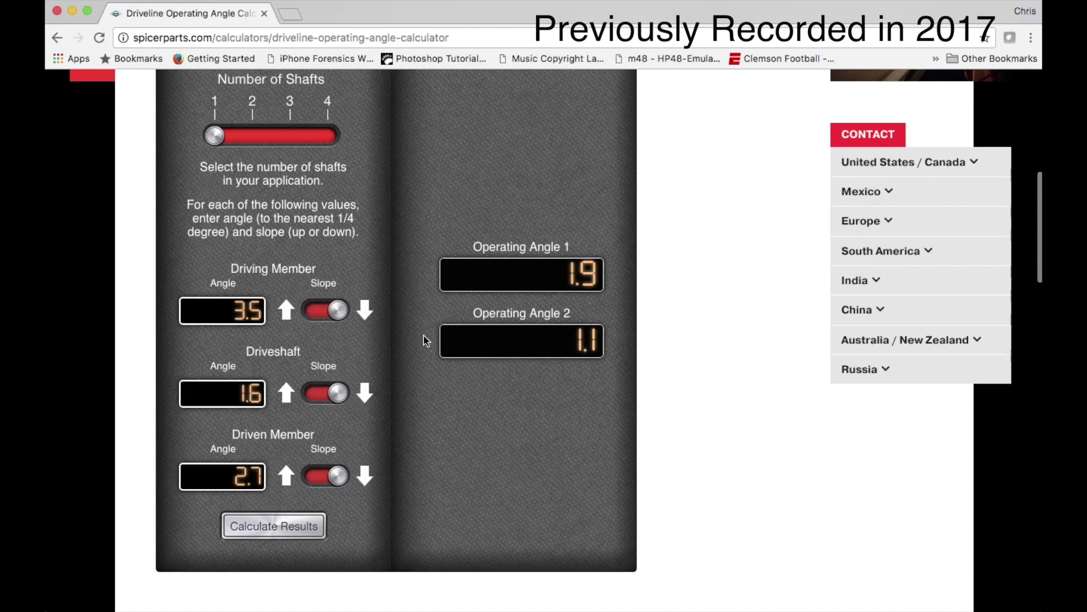
scroll(426, 339, "up", 3)
scroll(426, 340, "down", 3)
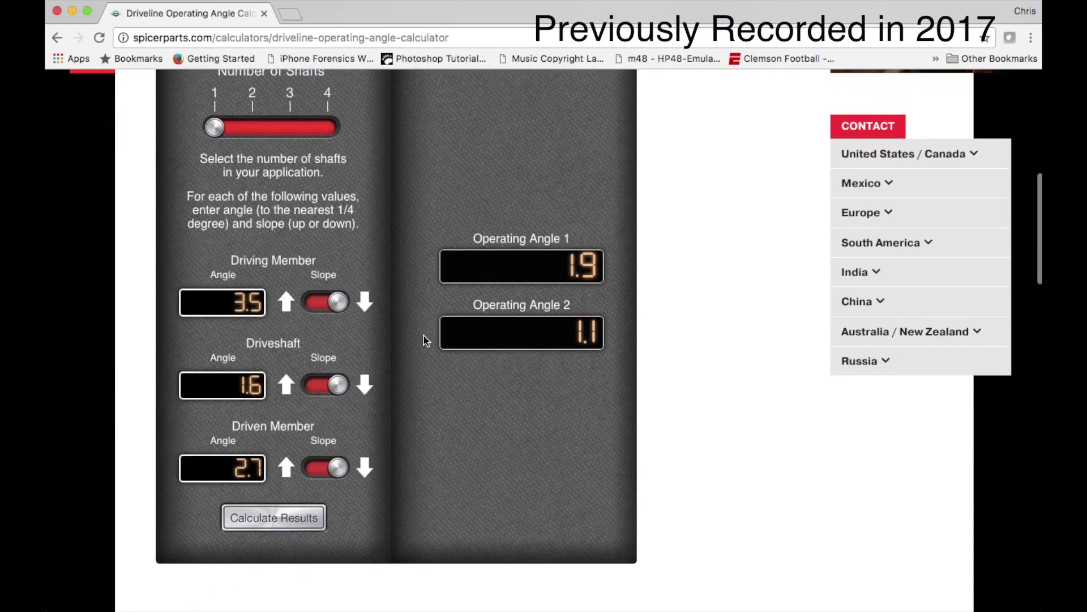